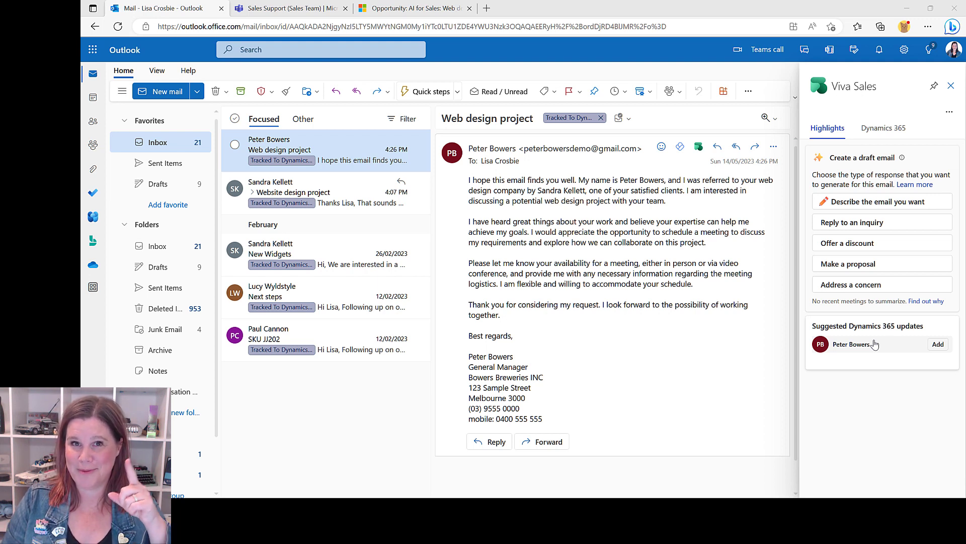
Add the email sender as a new Dynamics 365 contact from the prefilled form and save it
left_click(932, 346)
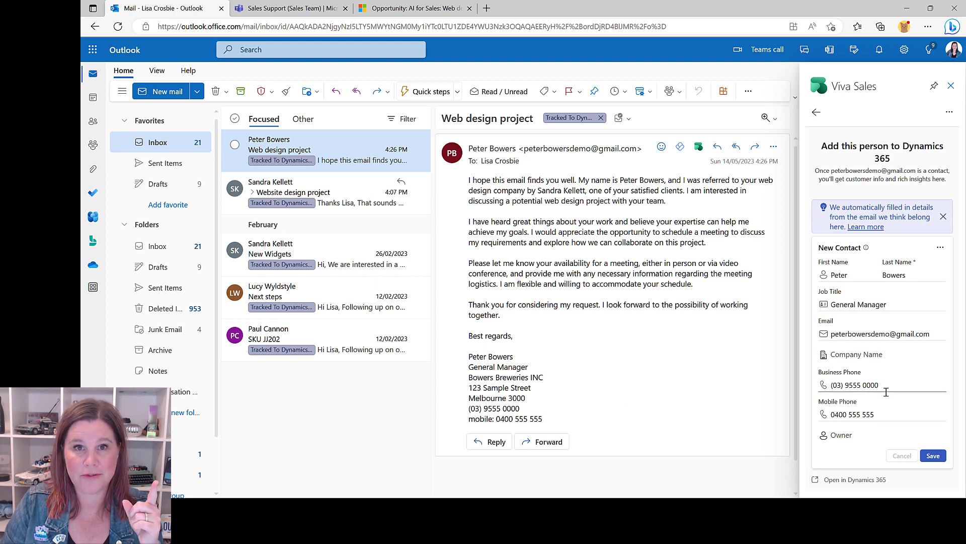
left_click(938, 455)
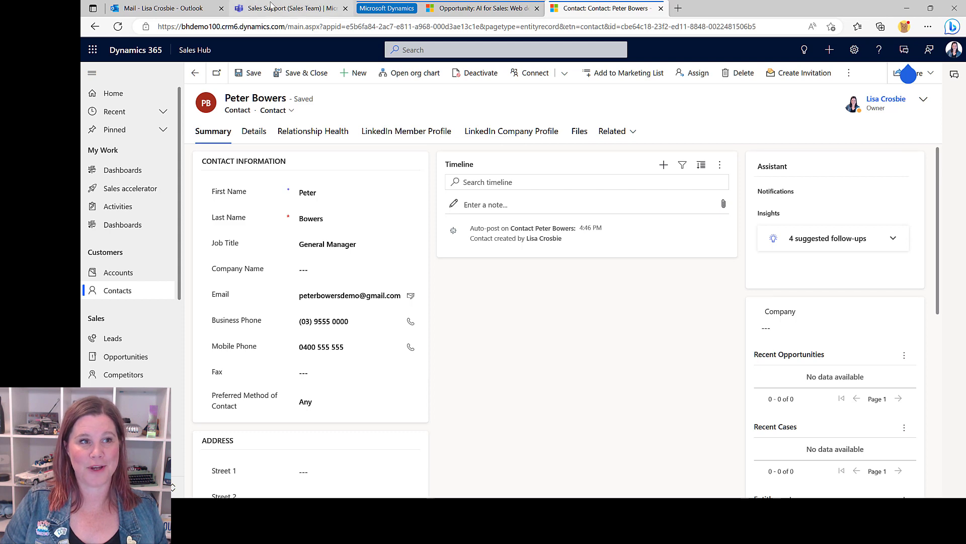
Return to the Outlook Mail tab, where Viva Sales lists the sender's contact details
left_click(179, 11)
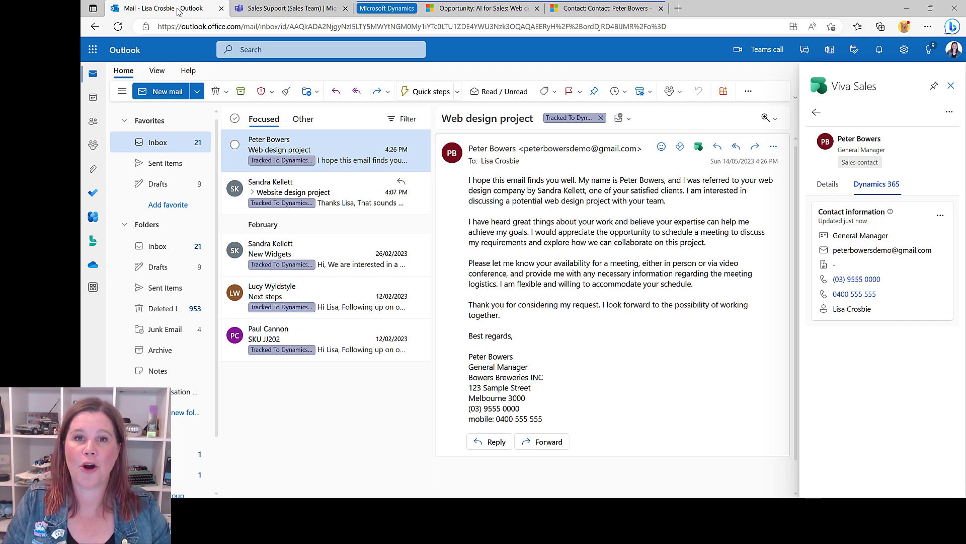
Open the Website design project email to bring up its 'Summary of this thread' card
left_click(312, 191)
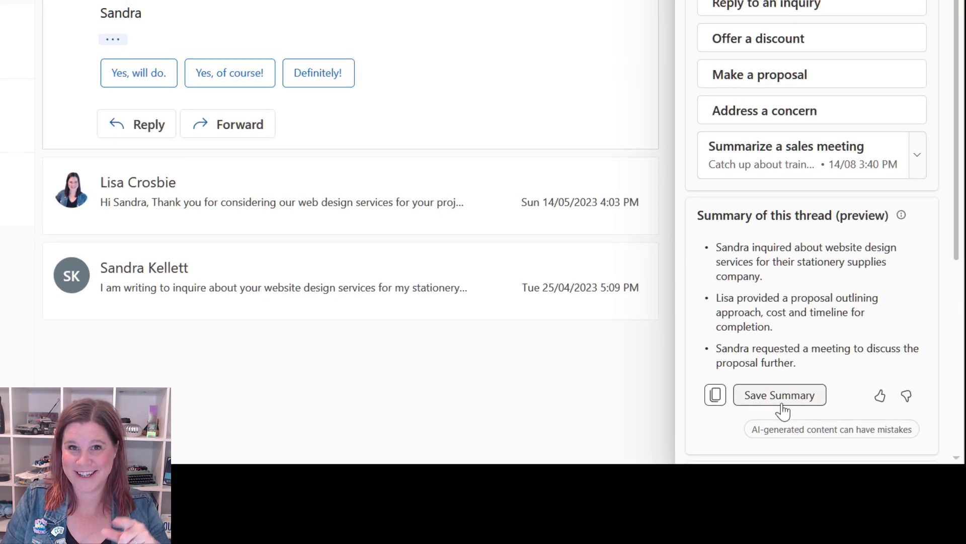
Save the AI thread summary as a note on the Web design project opportunity
left_click(780, 401)
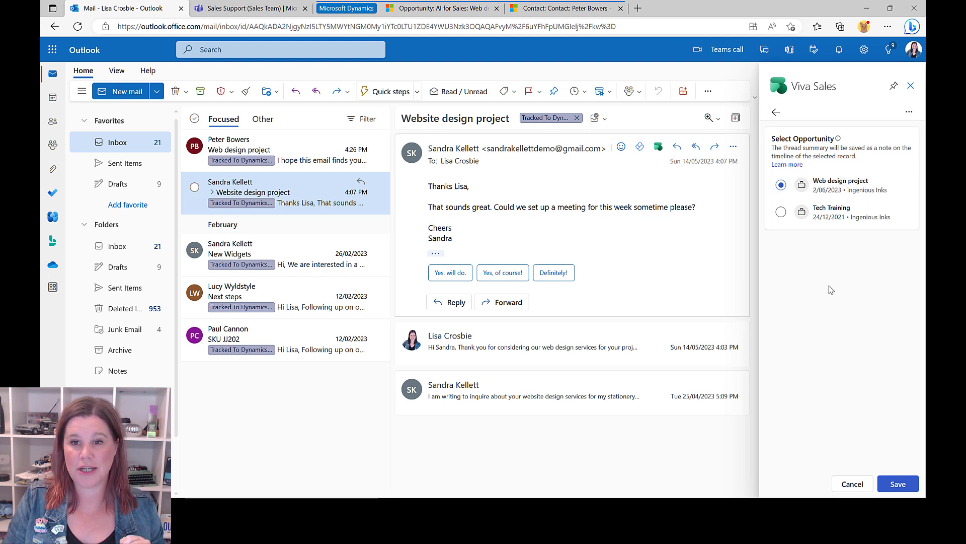
left_click(894, 486)
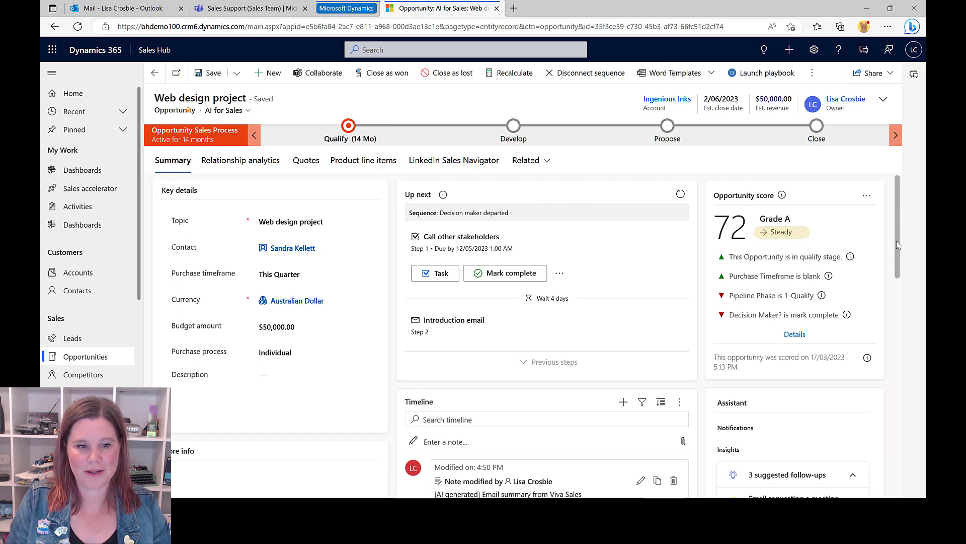
Expand the AI email summary note on the opportunity Timeline, then return to the Outlook thread
scroll(899, 245, "down", 1)
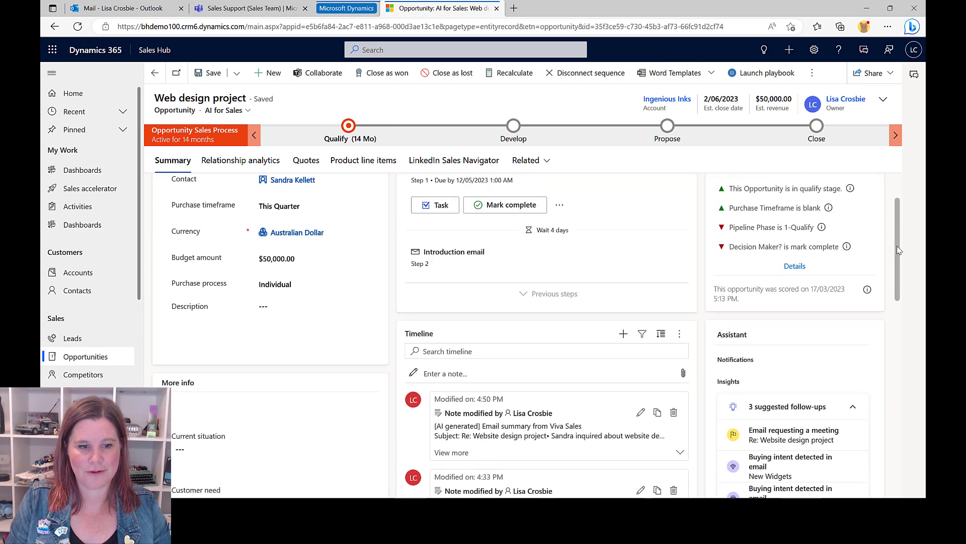
left_click(459, 453)
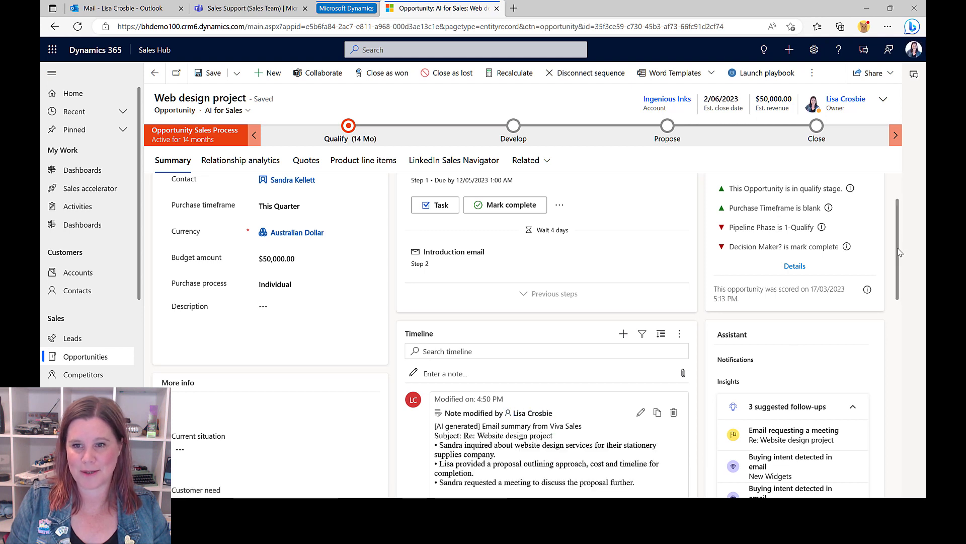
scroll(900, 262, "down", 1)
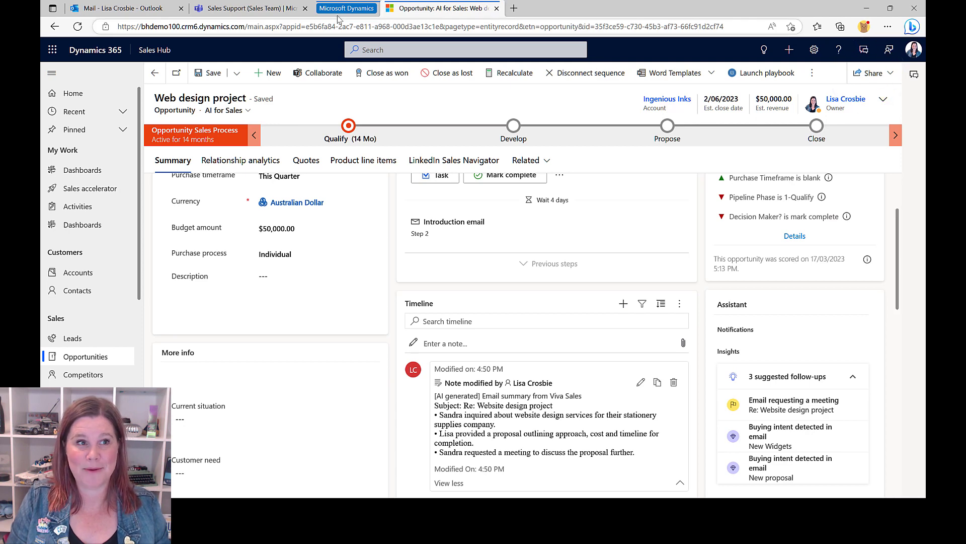
left_click(158, 14)
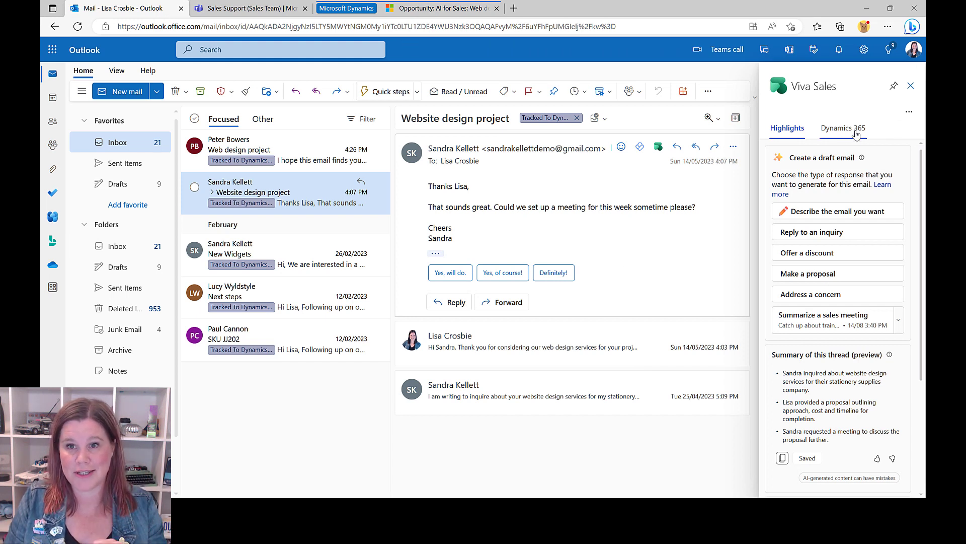
Show the sender's Dynamics 365 contact card with the Web design project and Tech Training opportunities
left_click(855, 130)
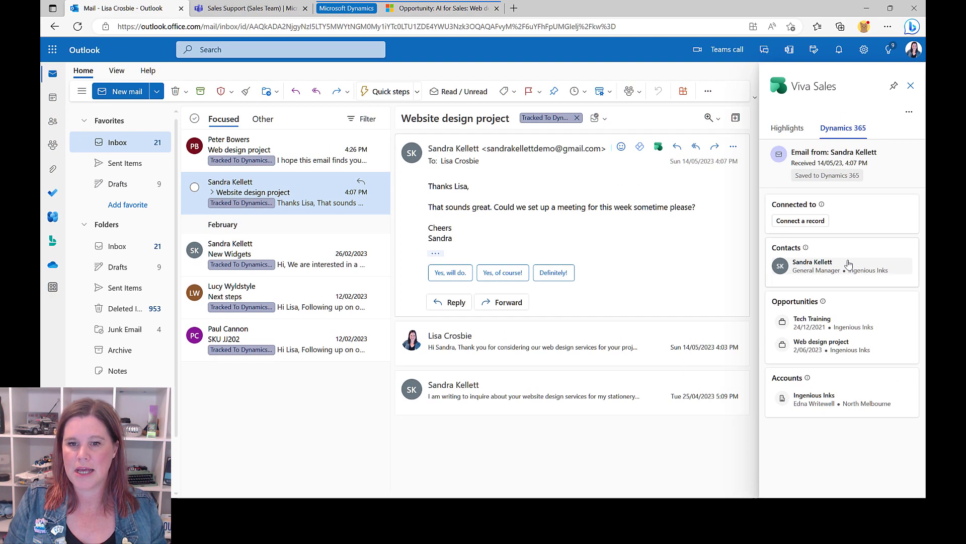
left_click(848, 265)
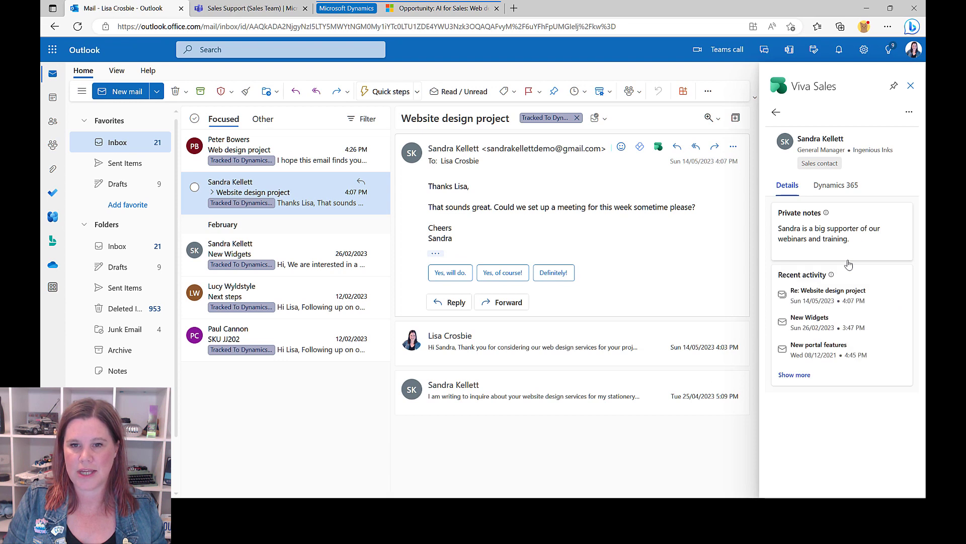
left_click(834, 189)
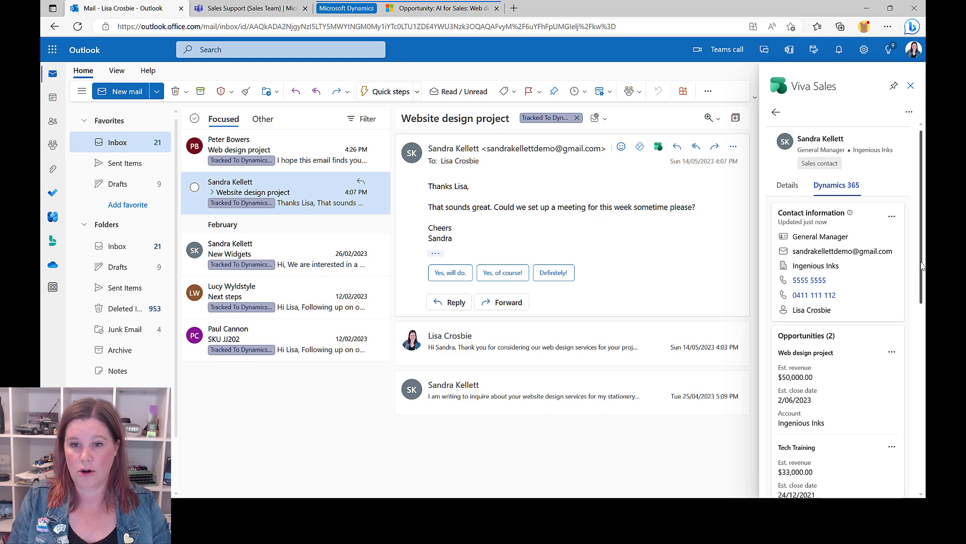
scroll(922, 265, "down", 2)
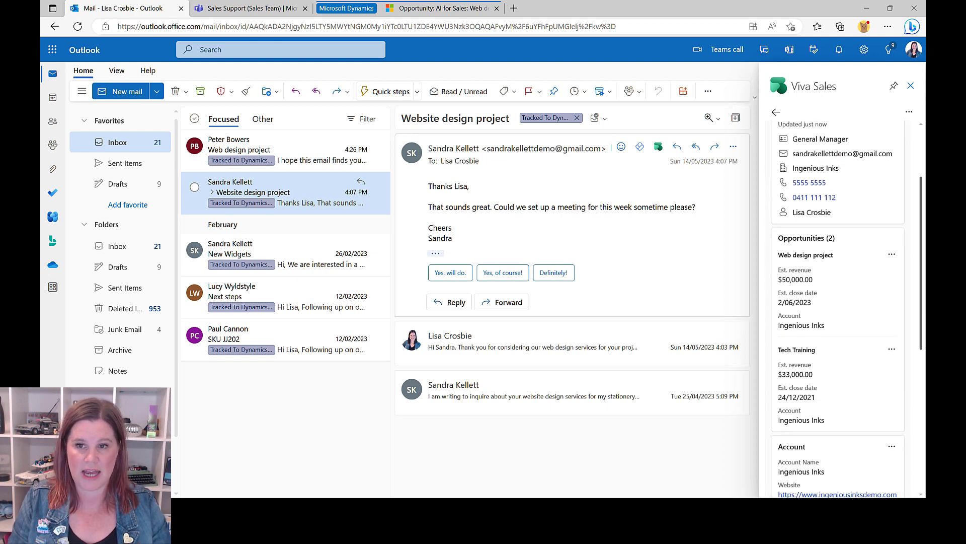
scroll(838, 227, "up", 2)
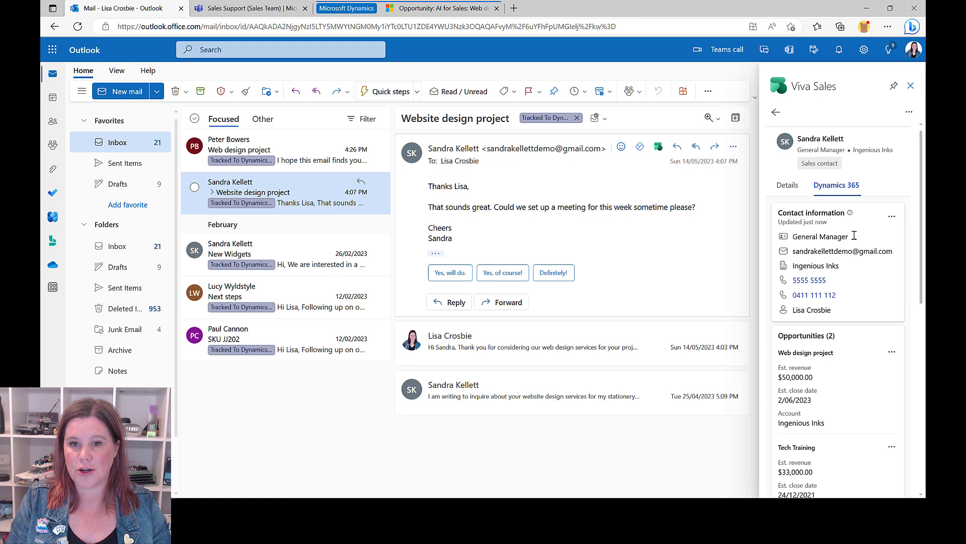
Edit the contact: change the mobile number's last digit to 1, set Job Title to Manager, and update Dynamics 365
left_click(890, 220)
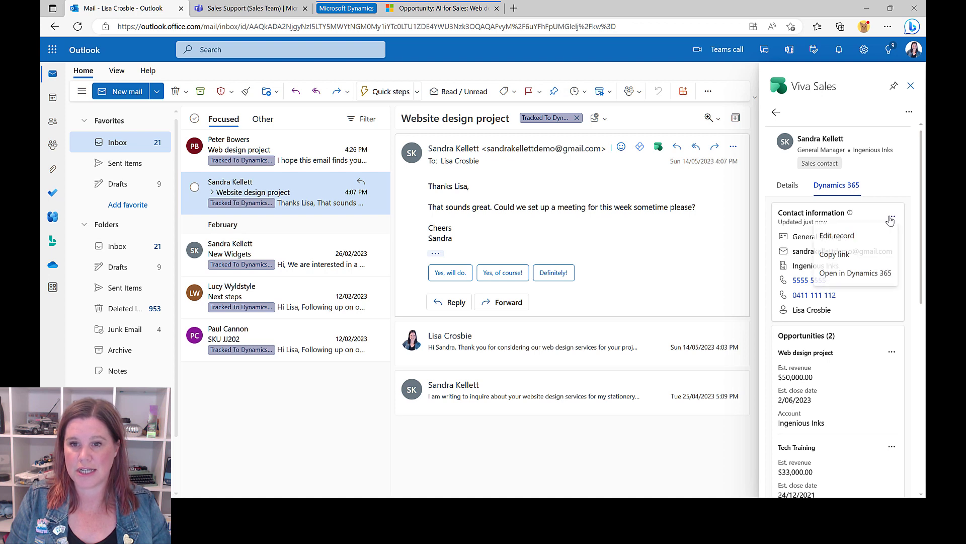
left_click(854, 236)
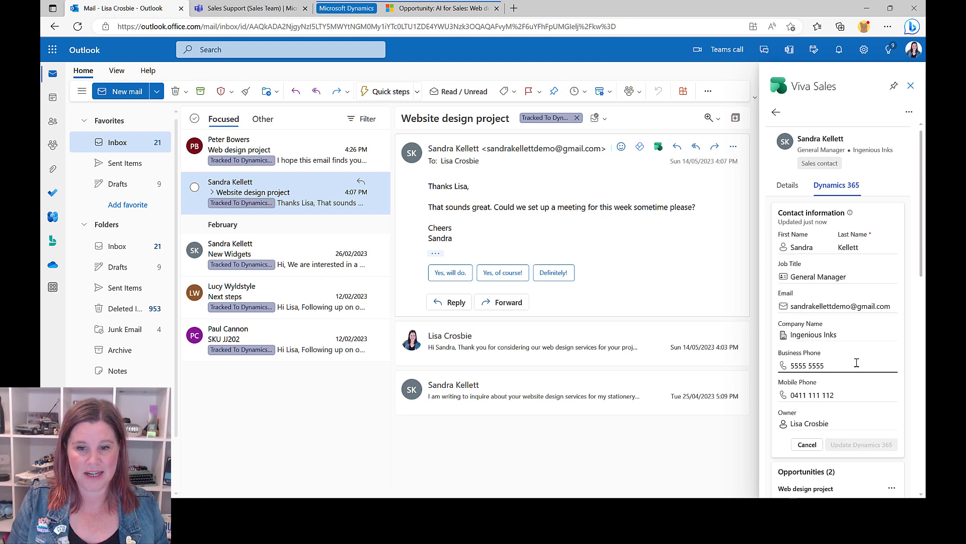
left_click(851, 393)
key("BackSpace")
type("1")
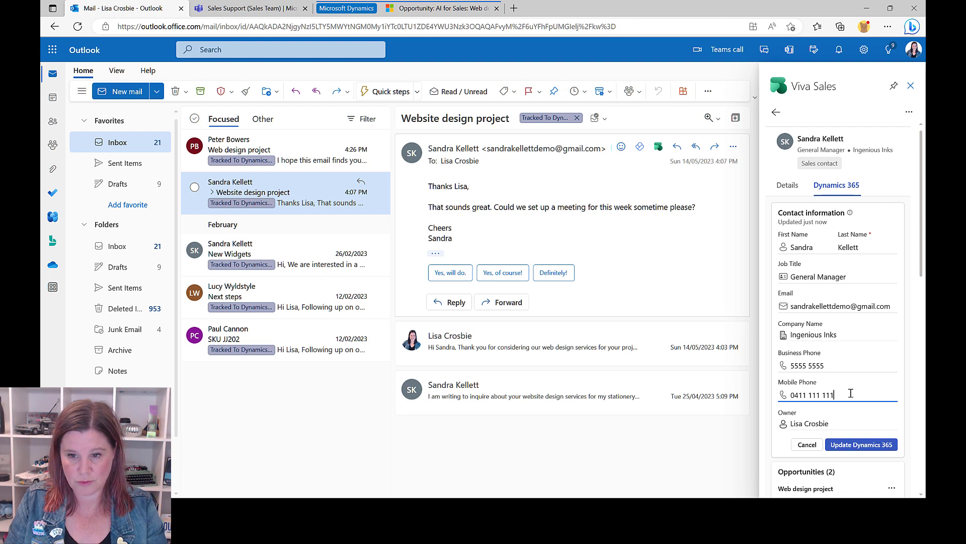
left_click(820, 276)
key("ctrl+BackSpace")
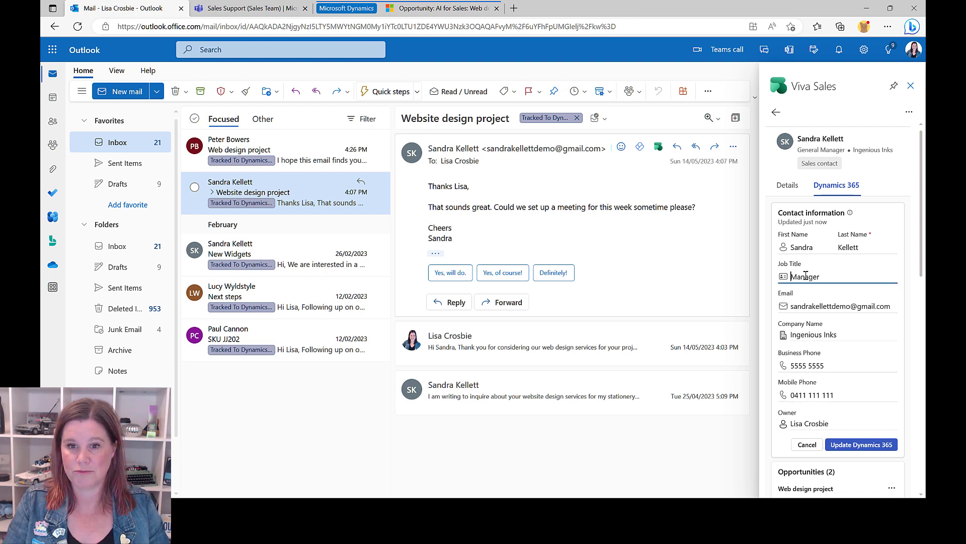
left_click(851, 447)
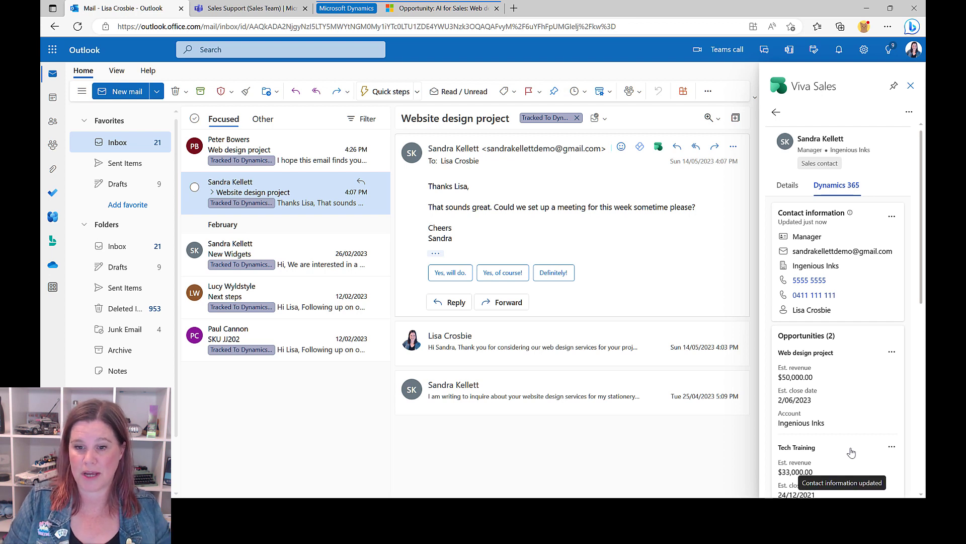
scroll(921, 283, "down", 1)
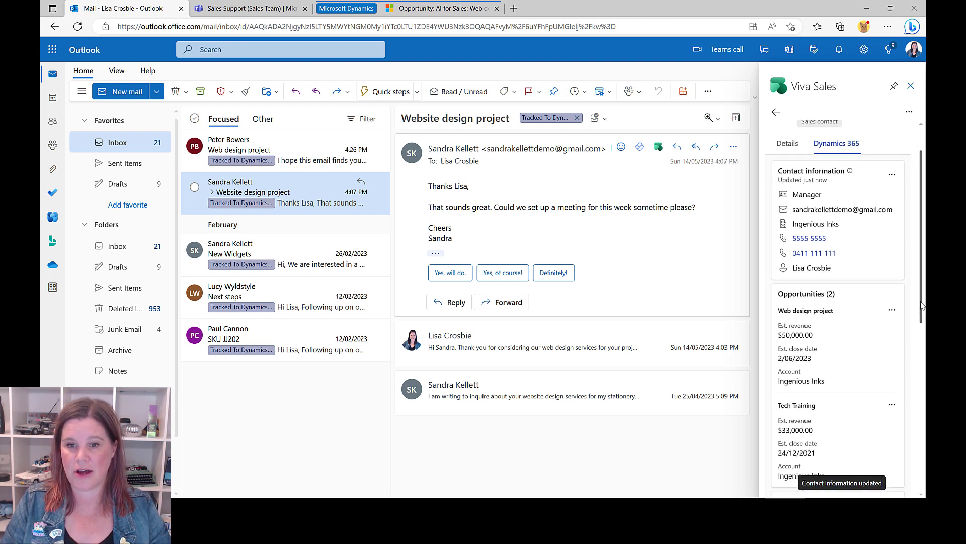
left_click(889, 305)
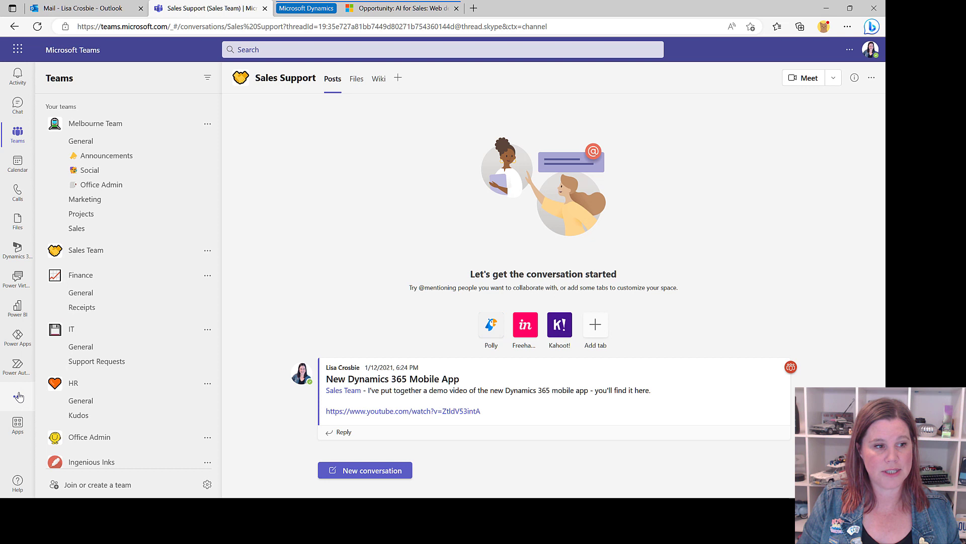
Launch Viva Sales from the Teams apps list to reach its Home page
left_click(18, 397)
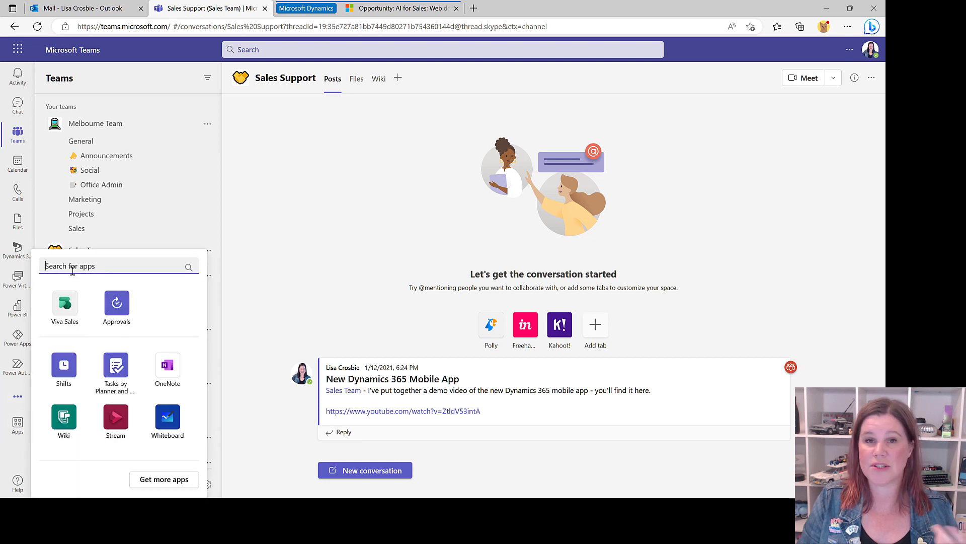
left_click(68, 302)
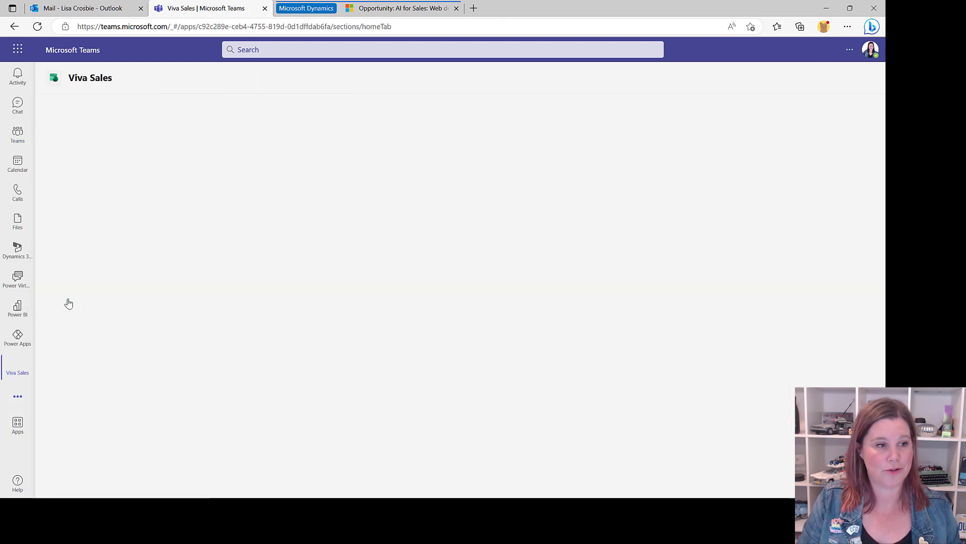
right_click(21, 371)
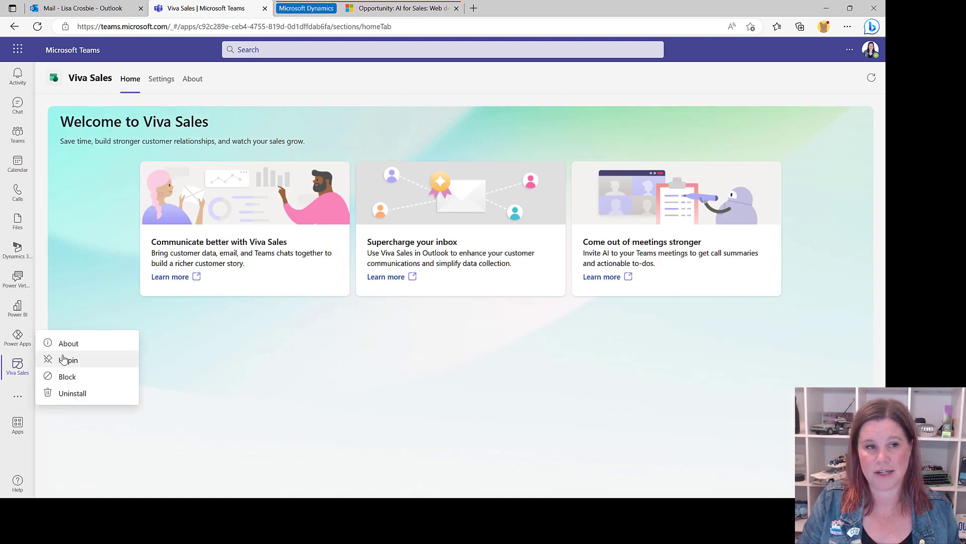
left_click(162, 361)
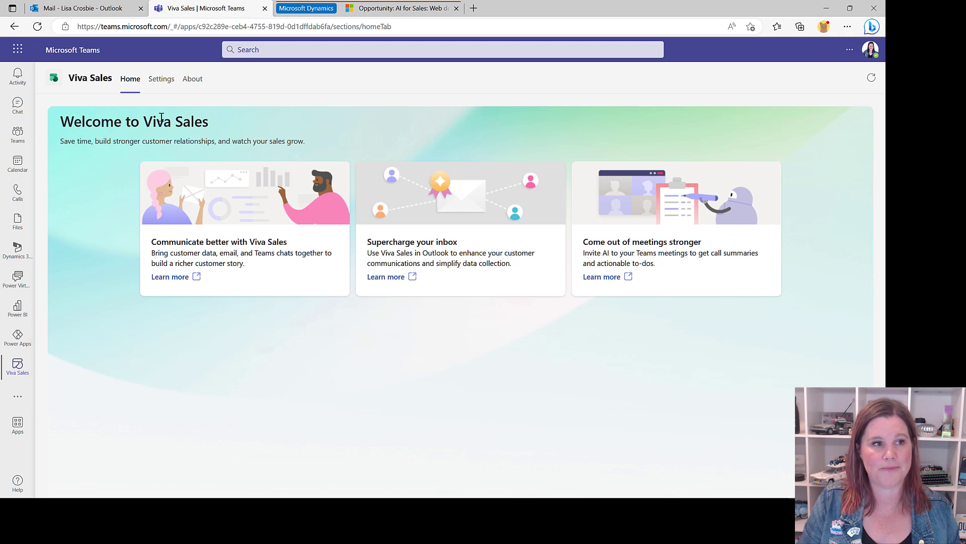
Go to Viva Sales Settings and choose Forms under Admin settings
left_click(161, 80)
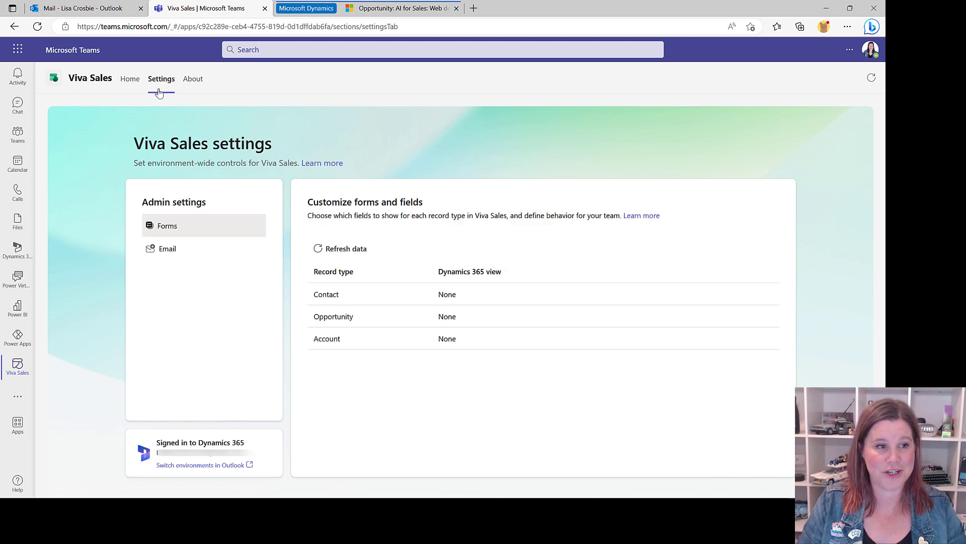
left_click(159, 255)
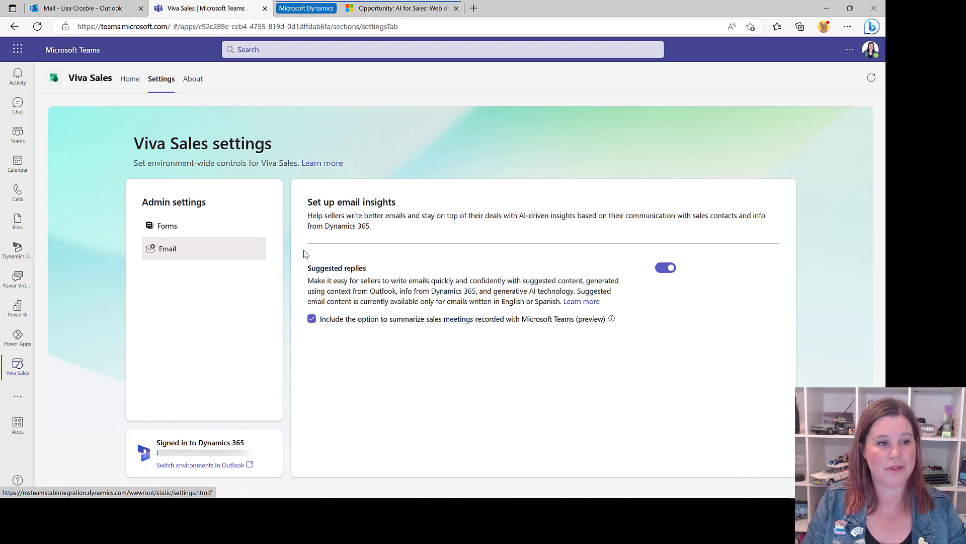
left_click(170, 229)
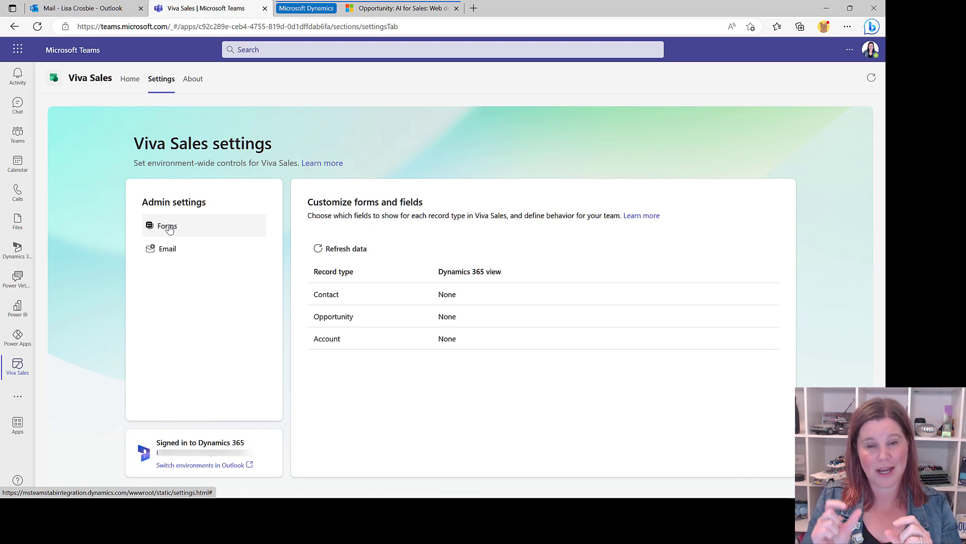
Add the City field to the Contact form
left_click(338, 297)
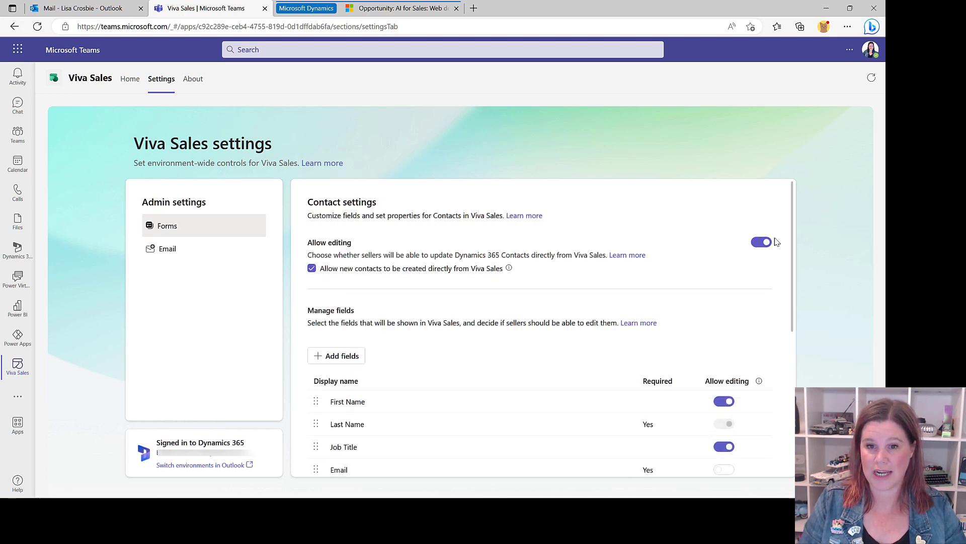
left_click_drag(794, 247, 800, 278)
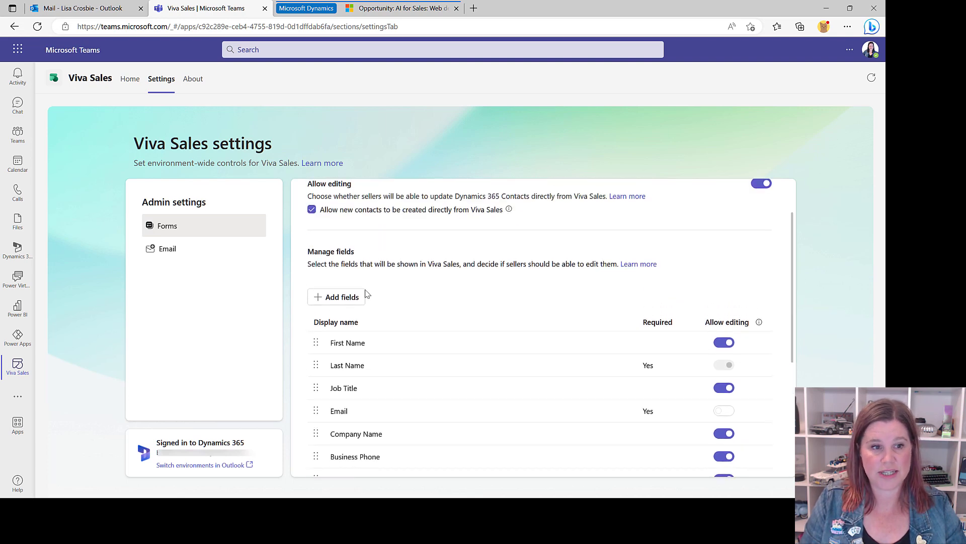
left_click(338, 301)
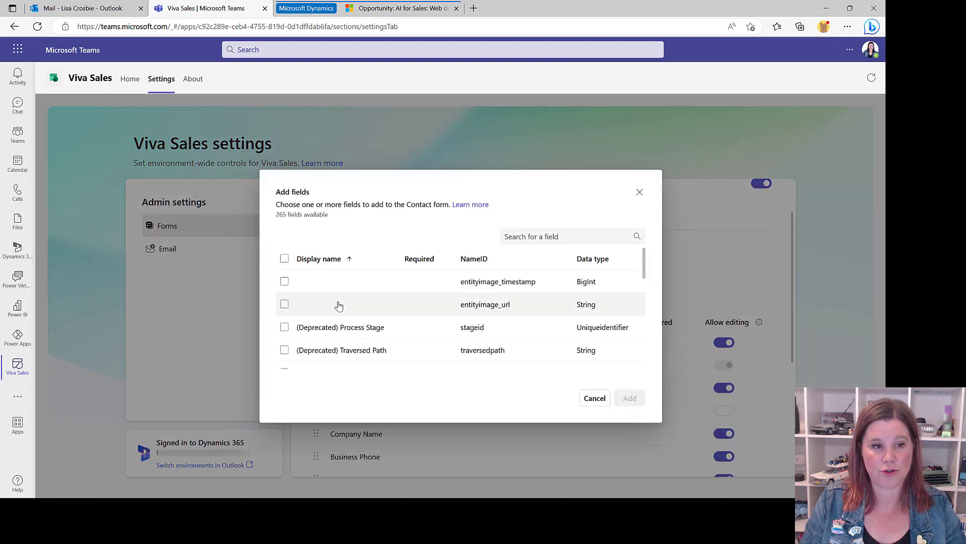
left_click(552, 237)
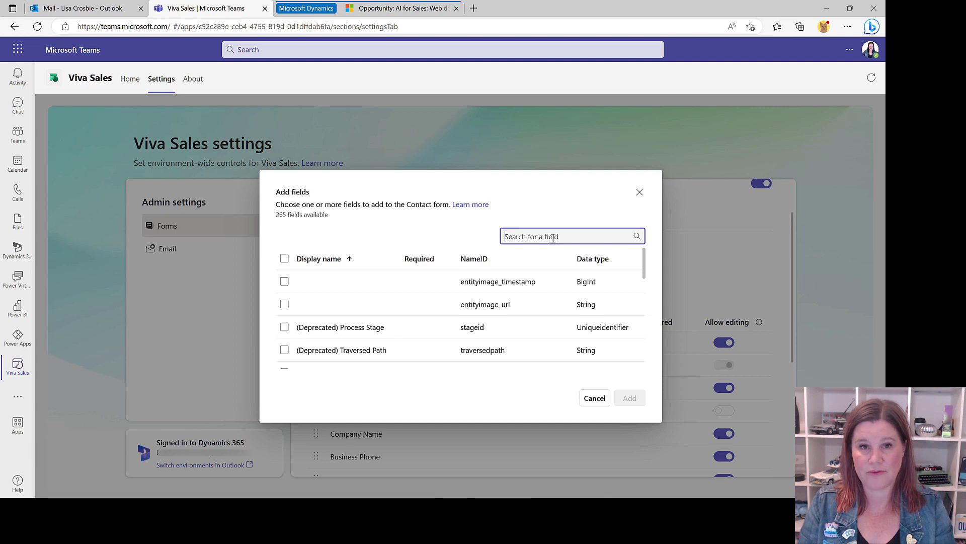
type("city")
left_click(324, 330)
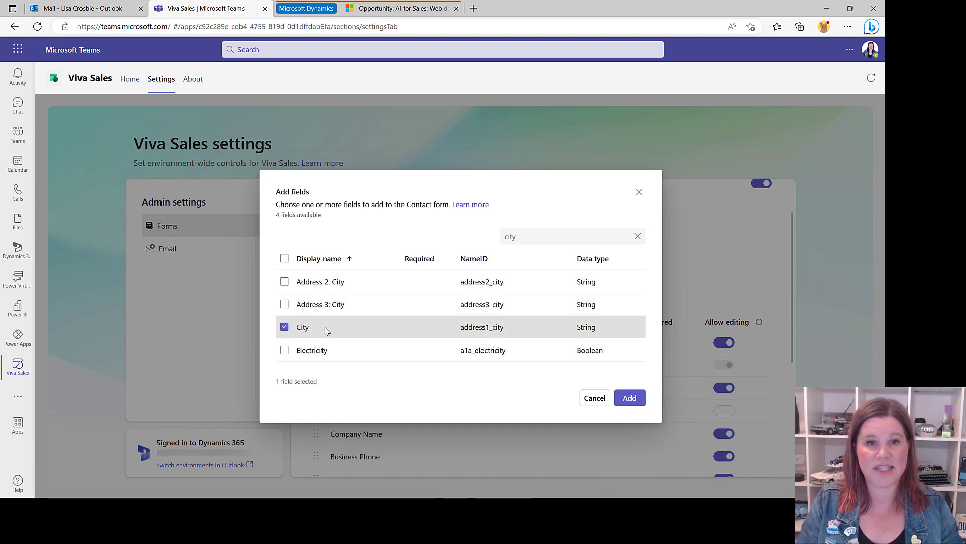
left_click(624, 399)
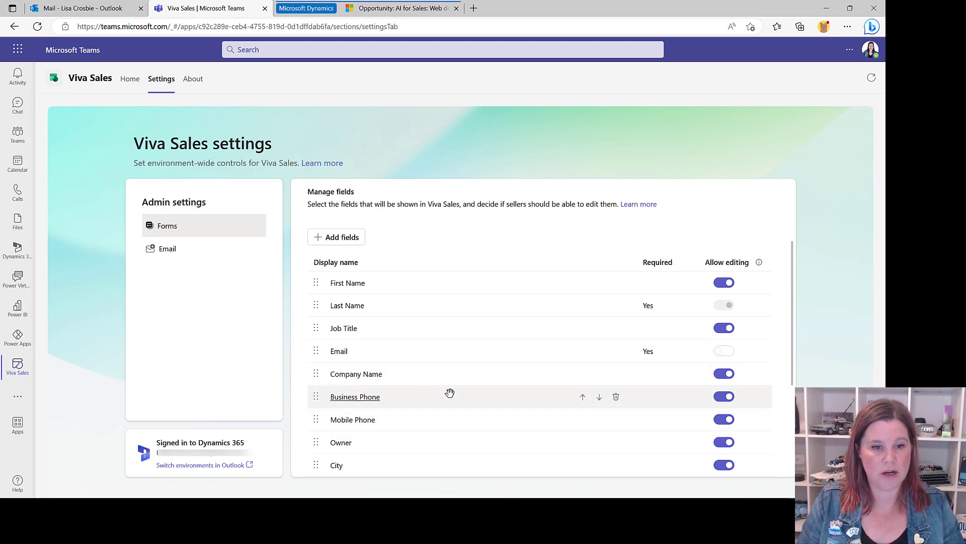
Delete Business Phone from the Contact form and publish the changes
left_click(616, 398)
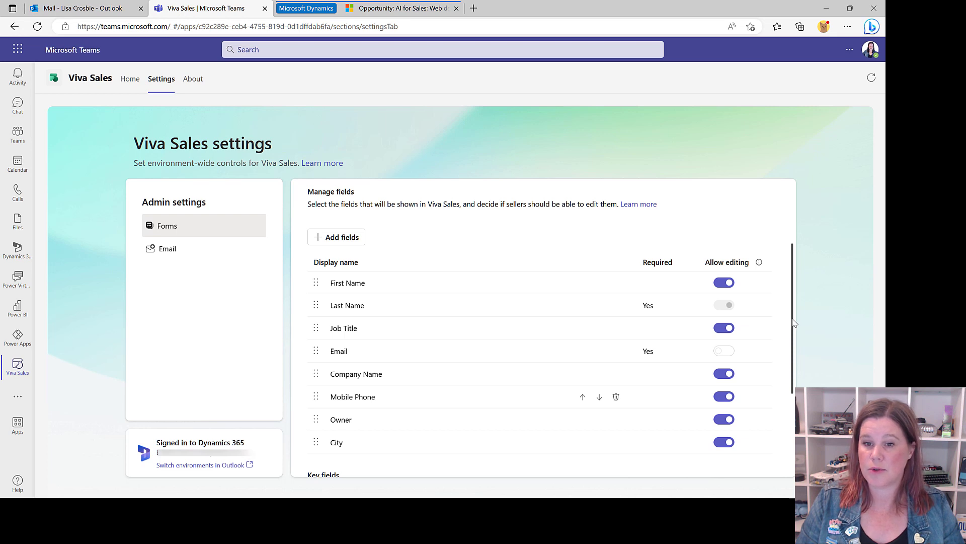
left_click_drag(793, 322, 790, 357)
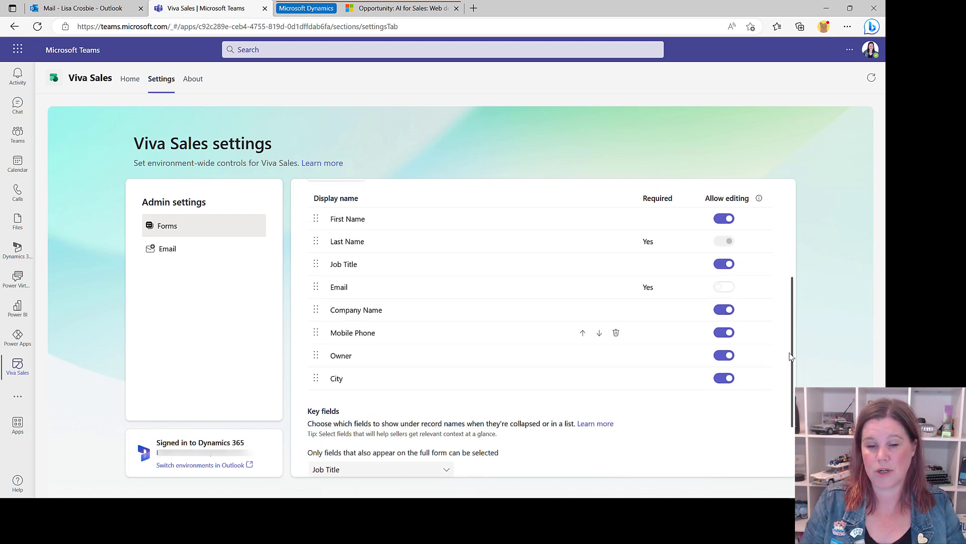
left_click_drag(790, 356, 787, 439)
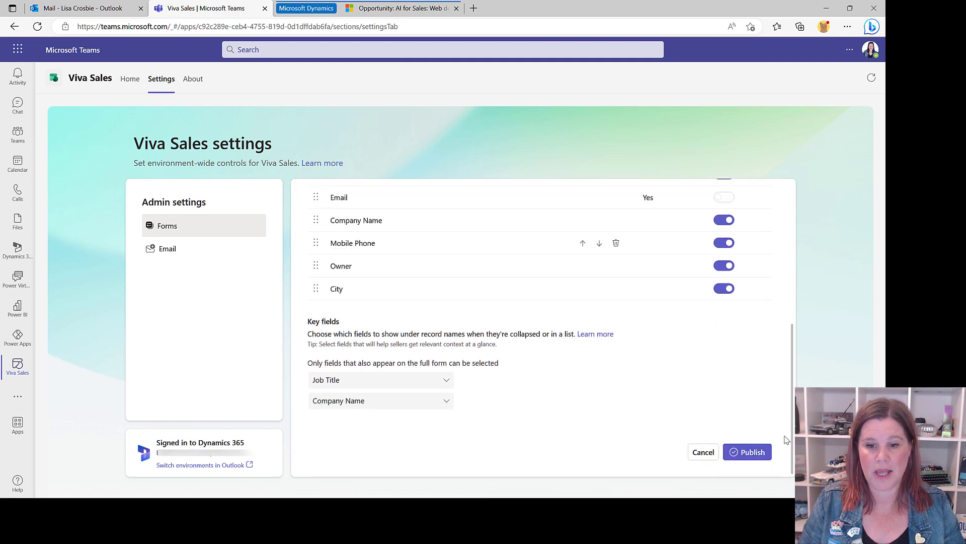
left_click(746, 459)
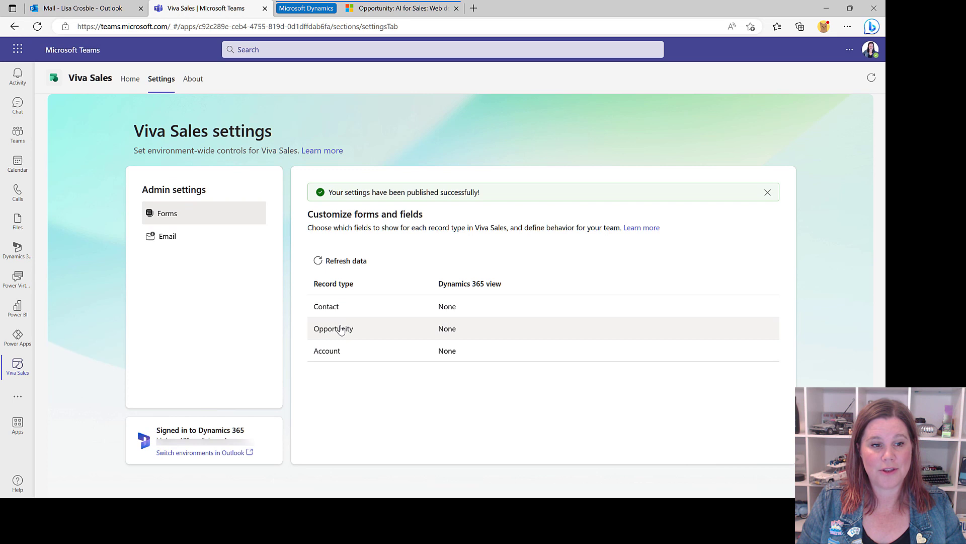
Allow sellers to edit opportunities in the Opportunity form settings
left_click(341, 329)
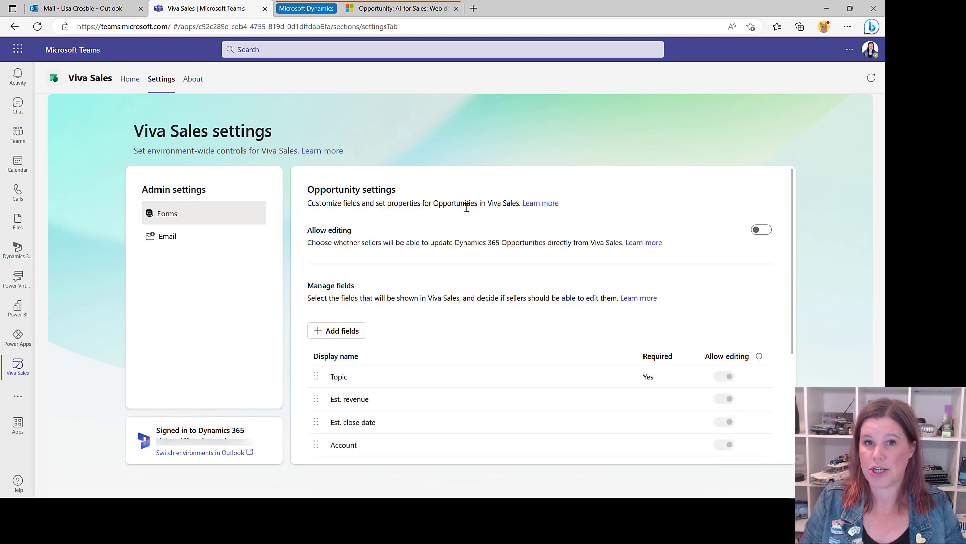
left_click(761, 230)
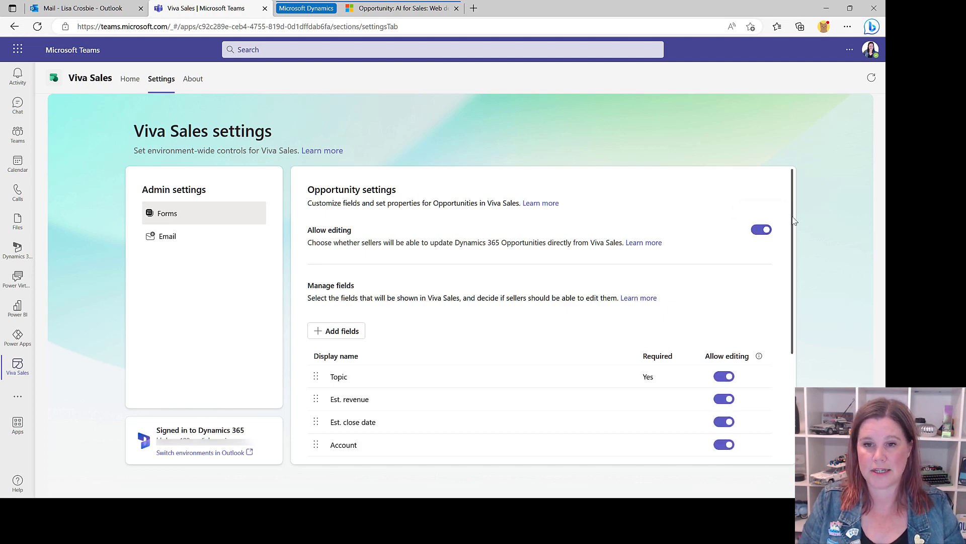
left_click_drag(793, 221, 805, 338)
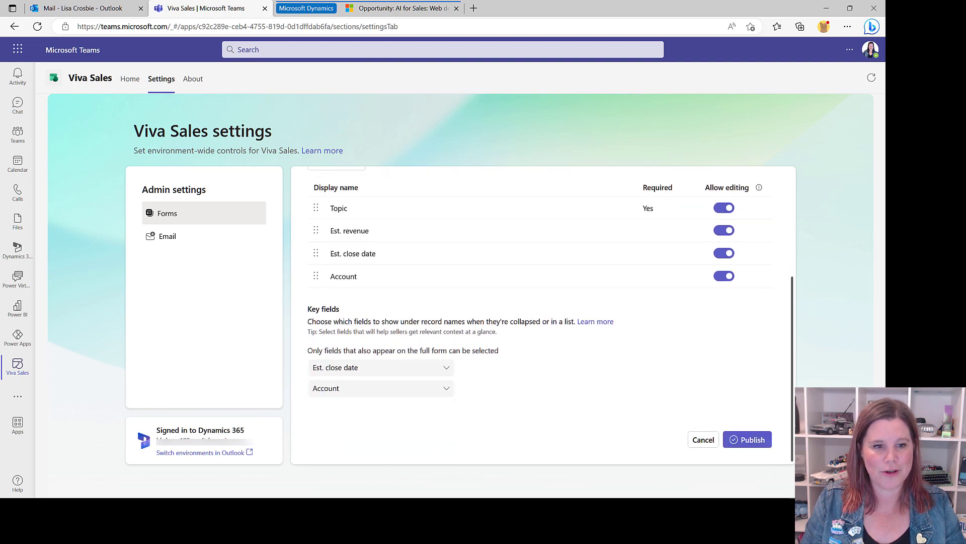
Set Est. revenue as the second key field and publish the Opportunity form
left_click(356, 388)
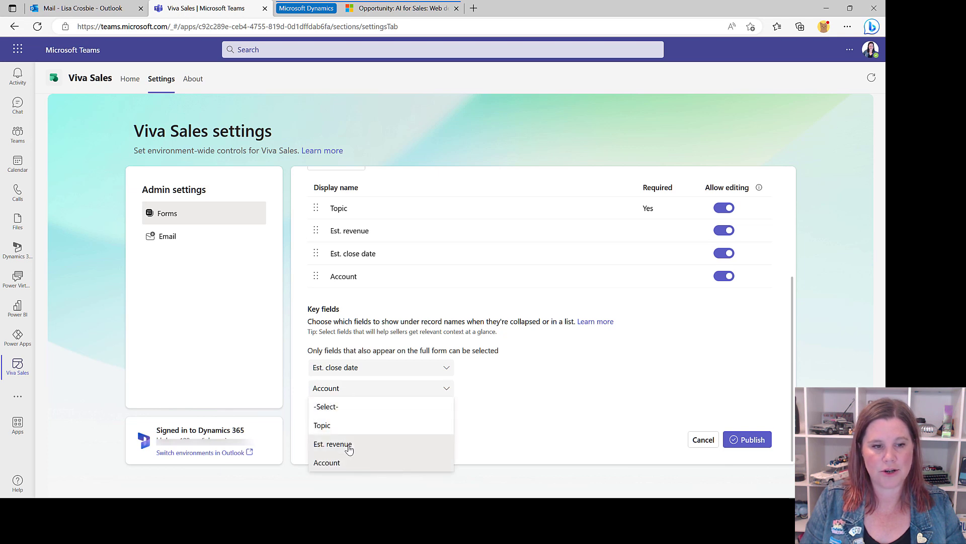
left_click(349, 446)
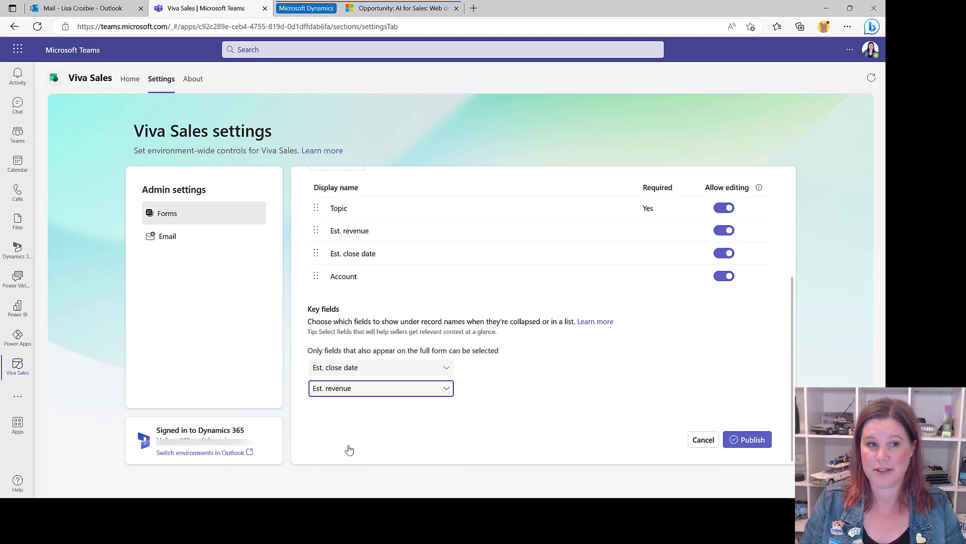
left_click(749, 440)
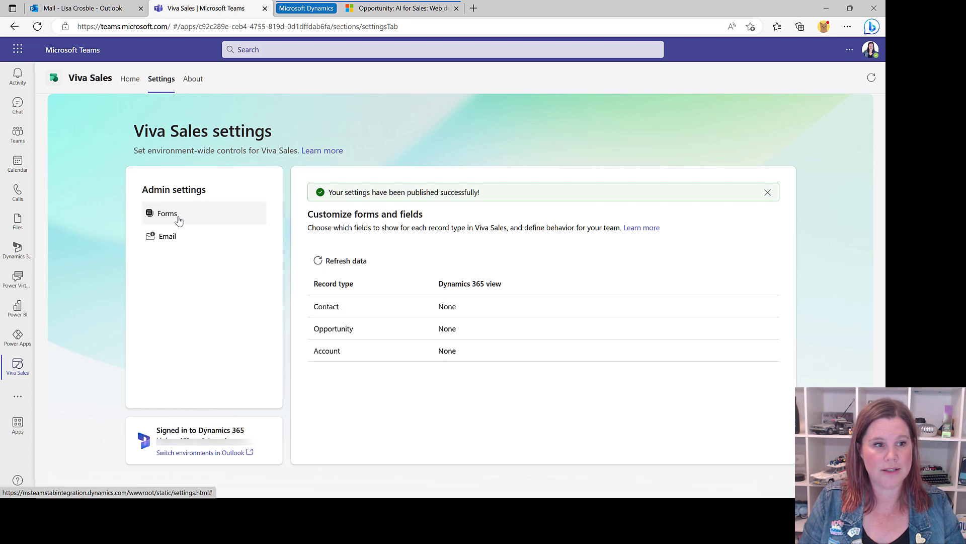
Enable Allow editing on the Account form and publish it with Primary Contact and City as key fields
left_click(224, 215)
left_click(322, 328)
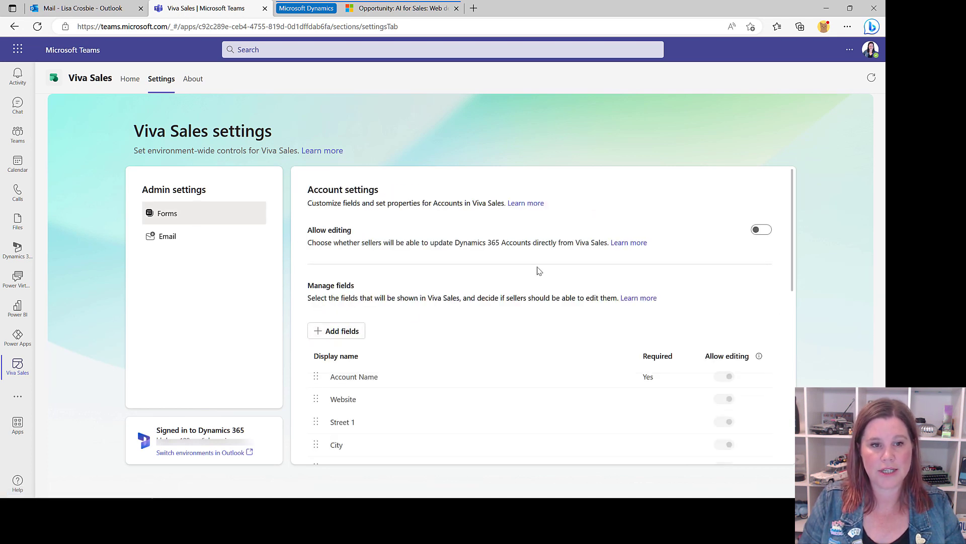
left_click(764, 230)
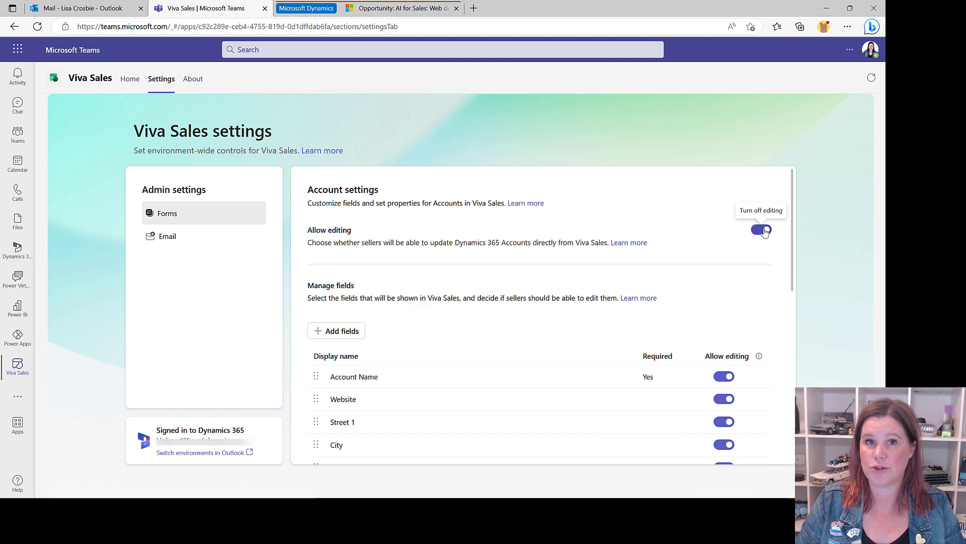
scroll(792, 239, "down", 8)
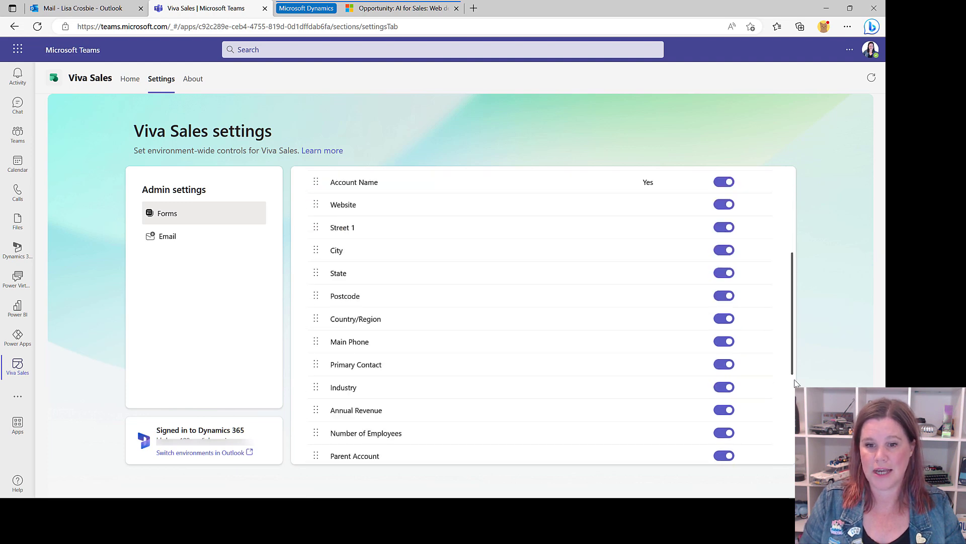
left_click(755, 441)
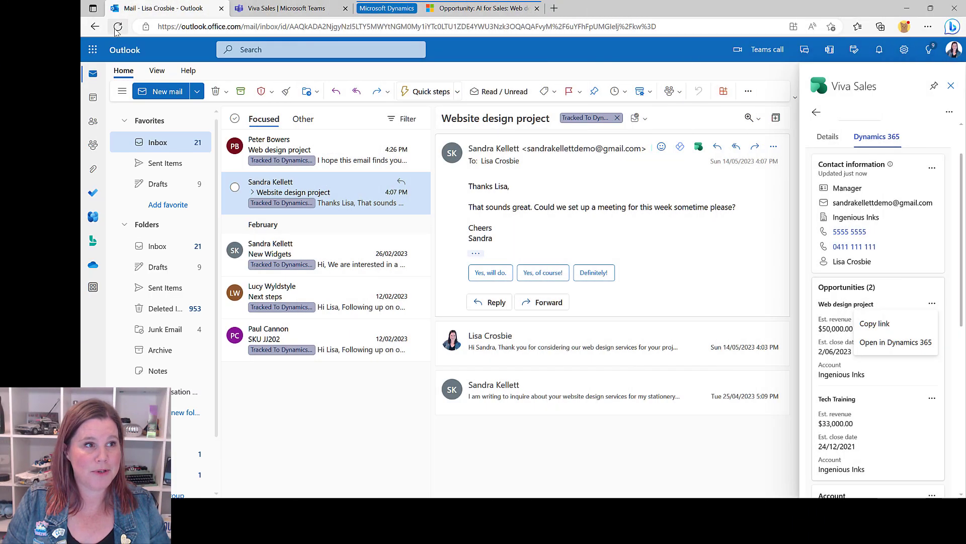
Reload Outlook, view the sender's Dynamics 365 details, and show the Web design project opportunity's actions
left_click(117, 27)
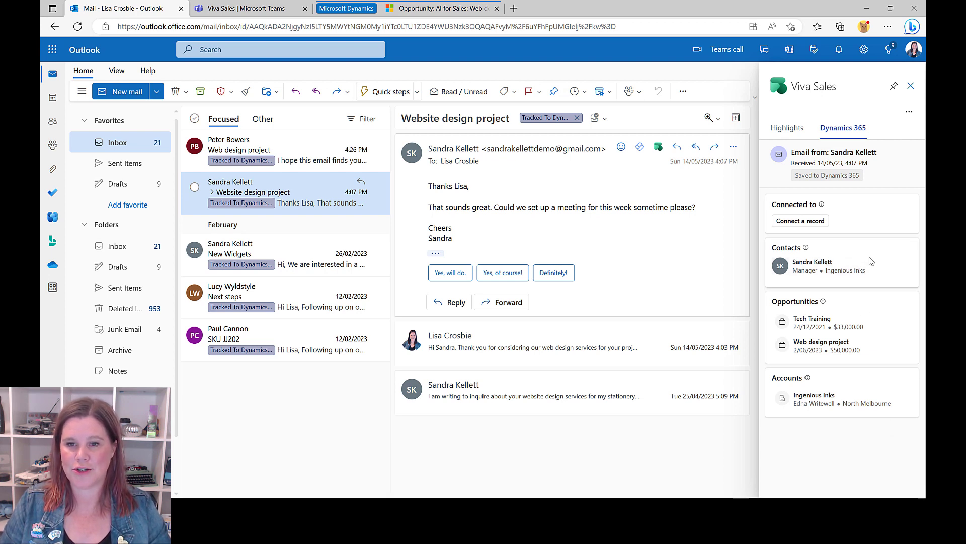
left_click(793, 268)
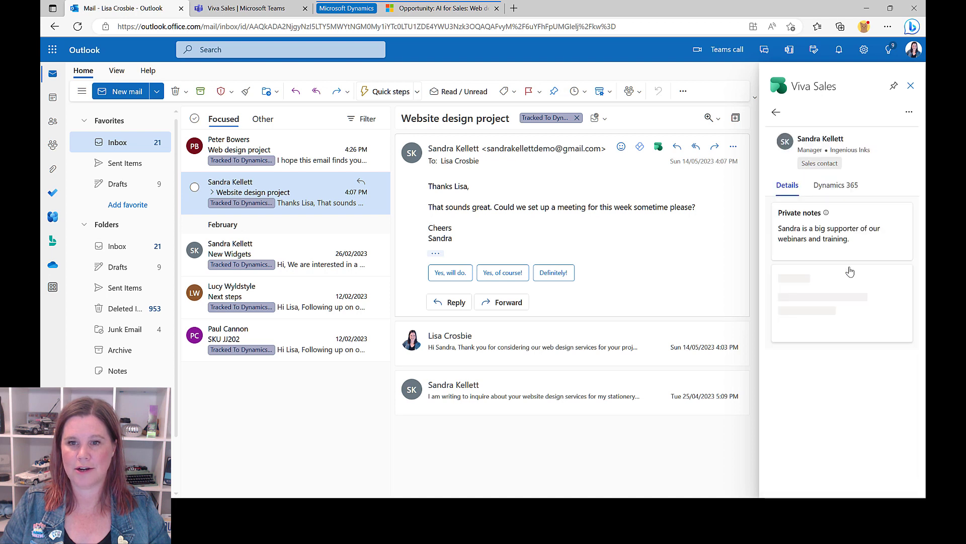
left_click(837, 186)
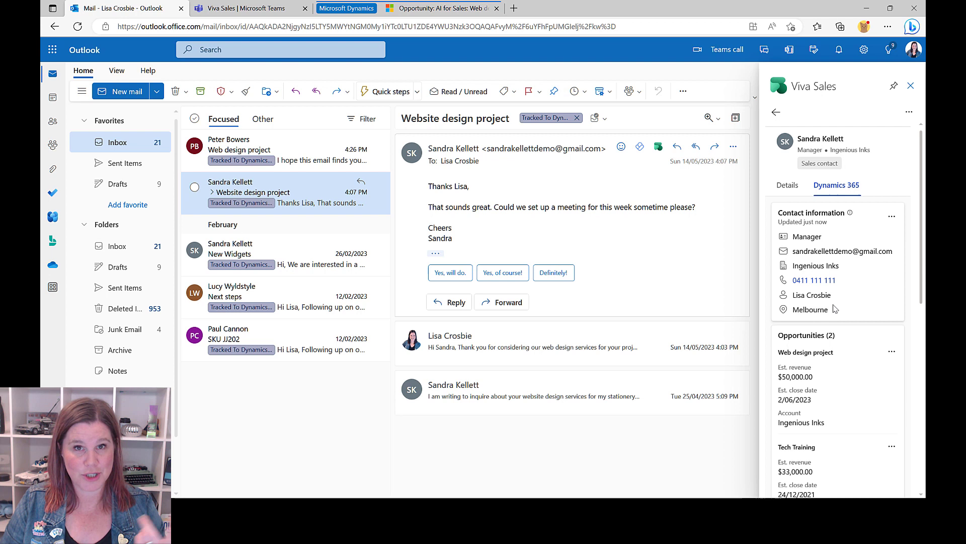
scroll(886, 274, "down", 2)
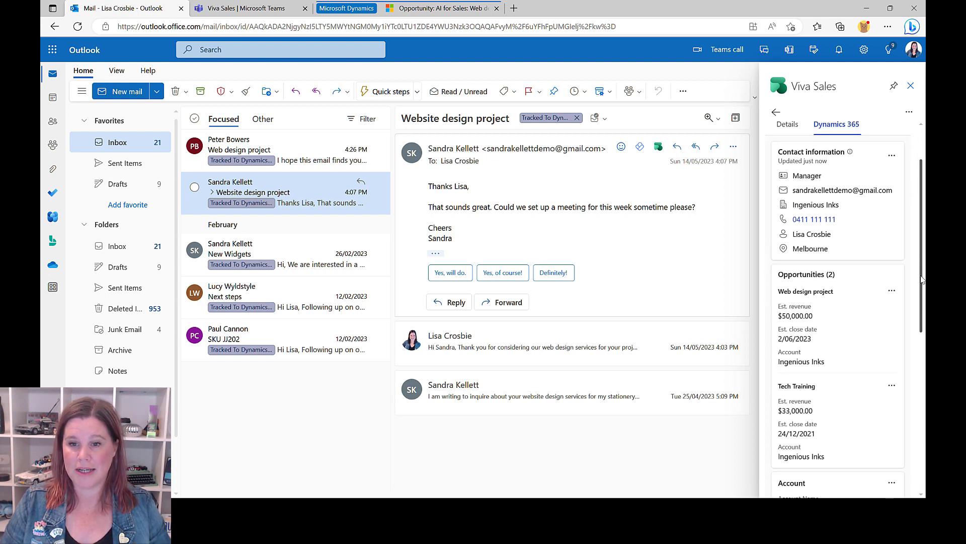
left_click(891, 292)
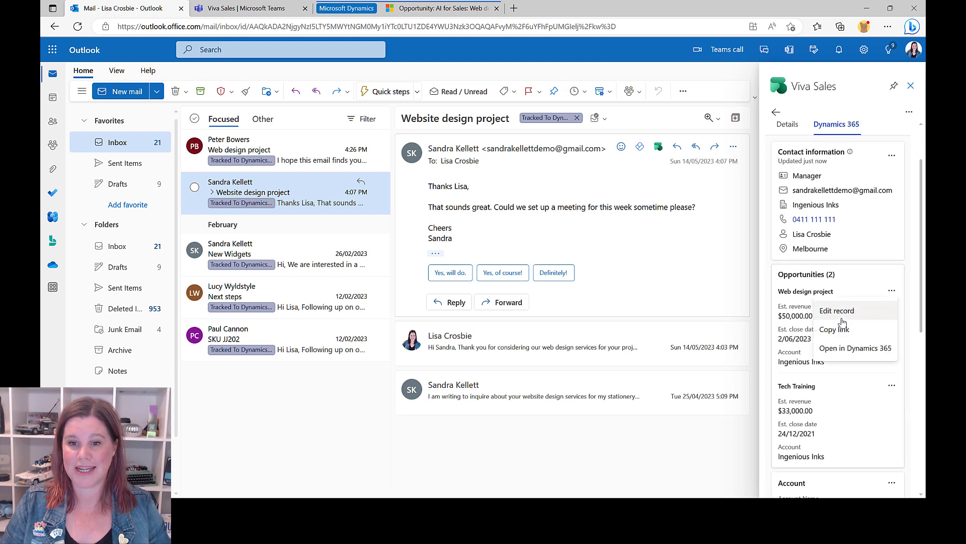